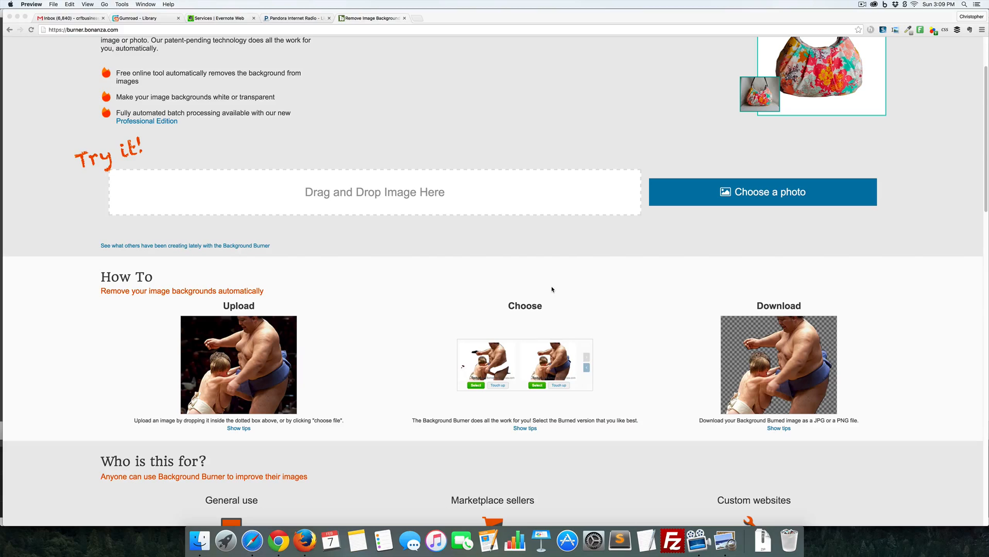
# Step: Upload the Fizzion spray bottle photo to the background remover
pyautogui.scroll(4, 552, 289)
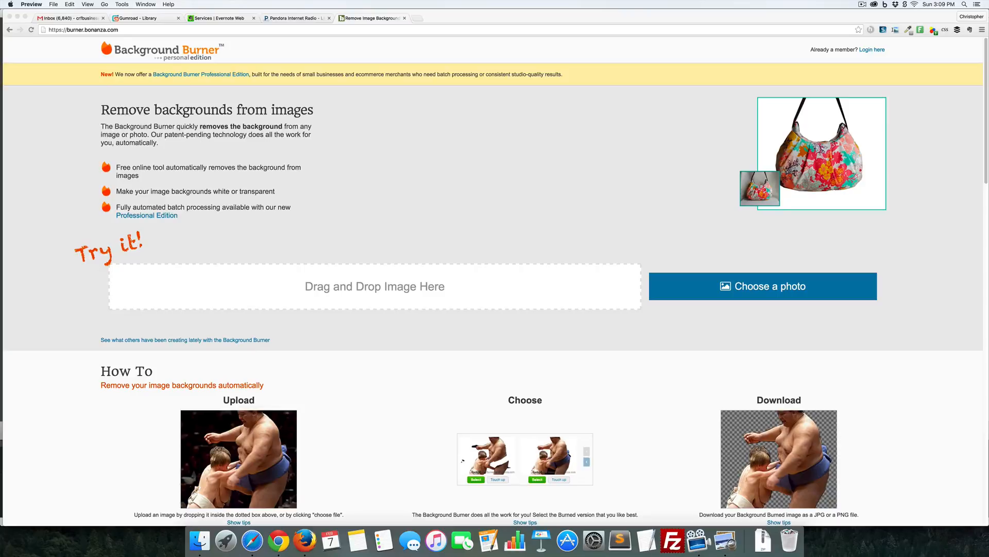
pyautogui.moveTo(5, 283); pyautogui.dragTo(262, 286)
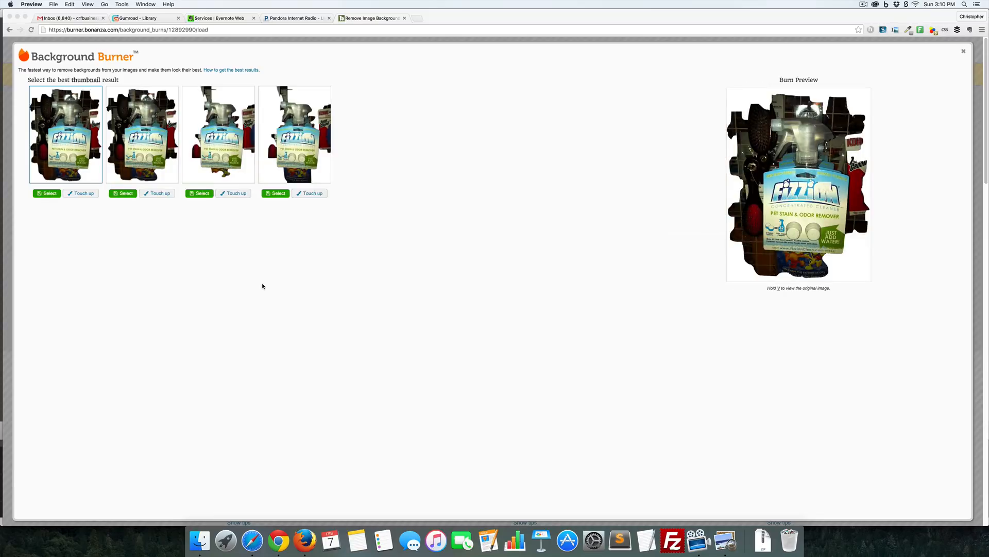
pyautogui.click(400, 245)
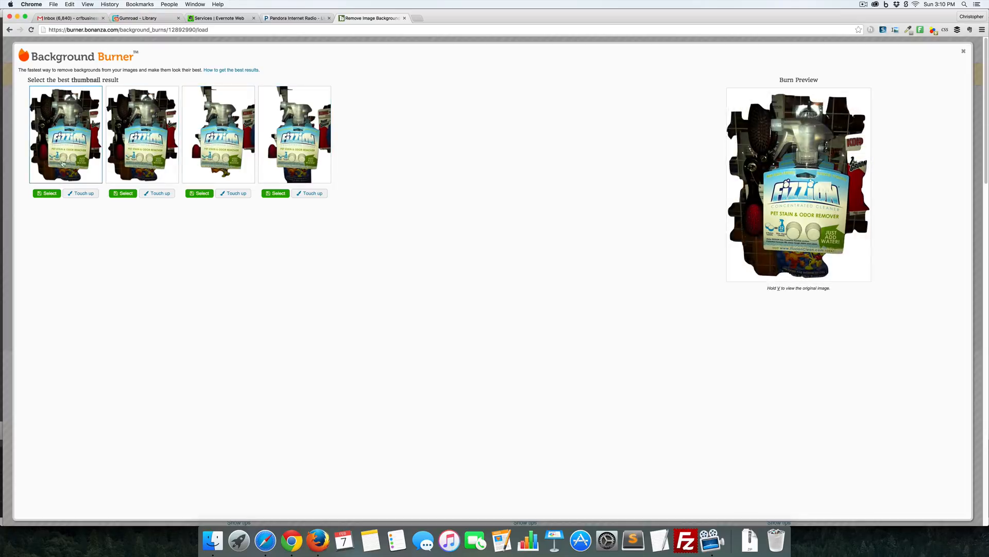
# Step: Select the first thumbnail result for touch-up and mark the lower part of the bottle as foreground
pyautogui.click(48, 194)
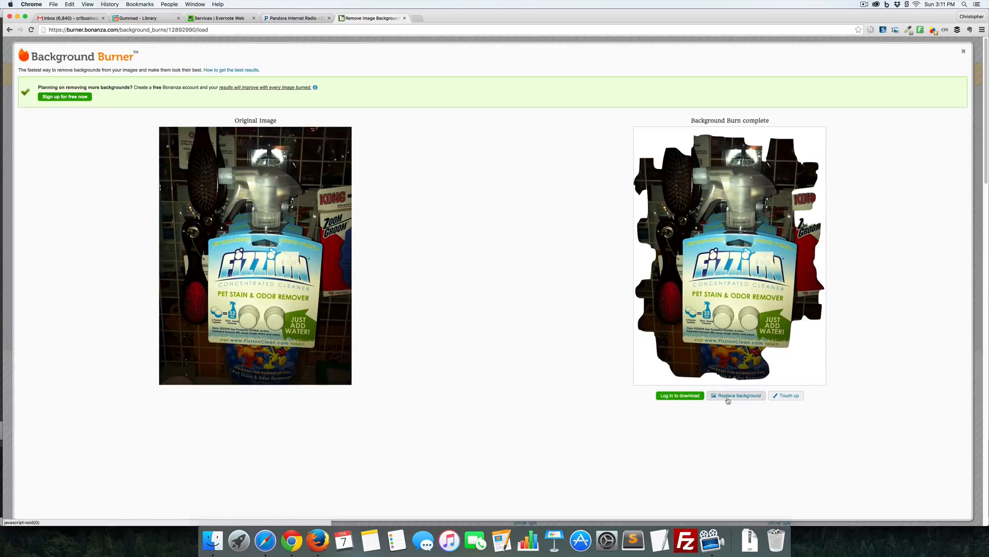
pyautogui.click(784, 398)
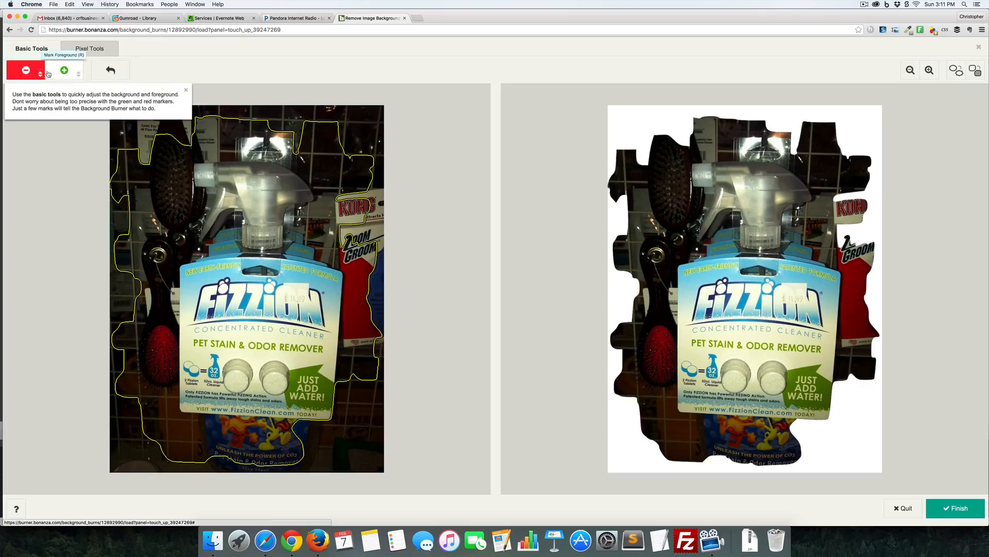
pyautogui.click(63, 71)
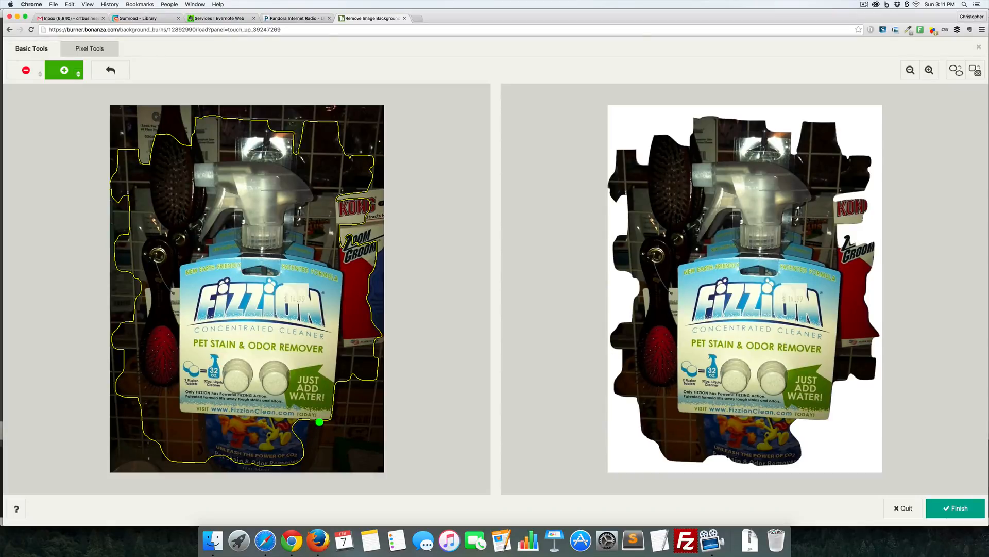
pyautogui.moveTo(319, 422)
pyautogui.mouseDown()
pyautogui.moveTo(300, 470)
pyautogui.moveTo(222, 469)
pyautogui.moveTo(208, 455)
pyautogui.mouseUp()
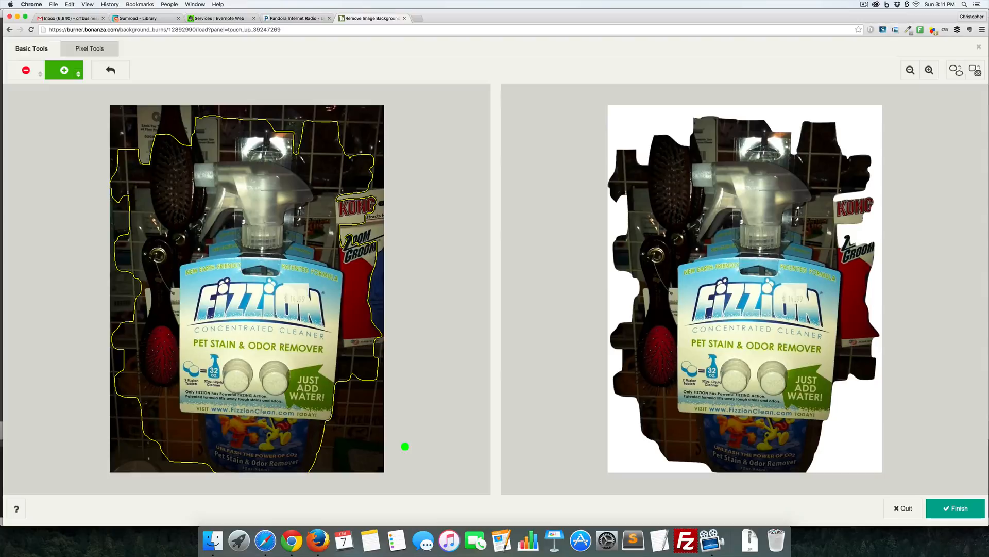
# Step: Mark the red Zoom Groom package beside the bottle as background and the right edge of the Fizzion label as foreground
pyautogui.click(17, 71)
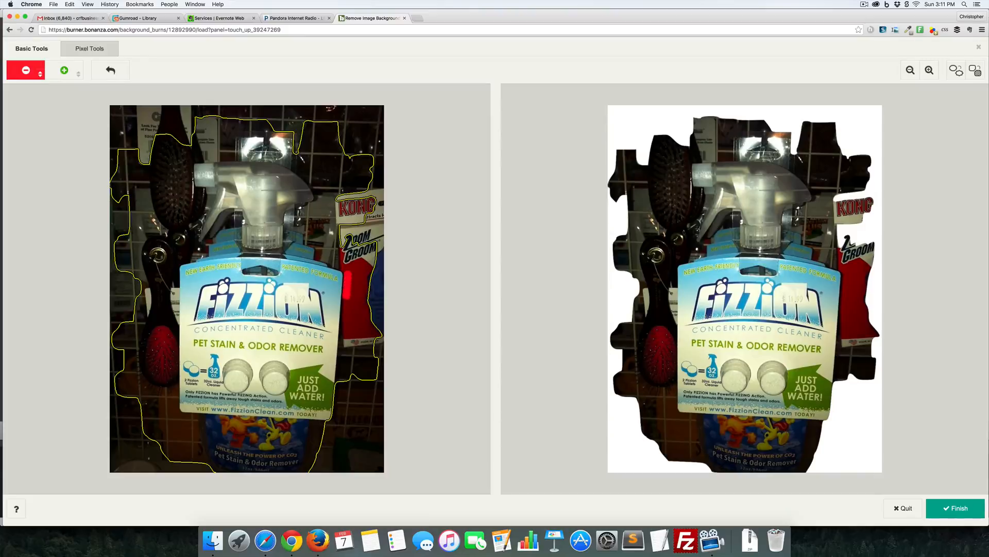
pyautogui.moveTo(347, 297); pyautogui.dragTo(338, 390)
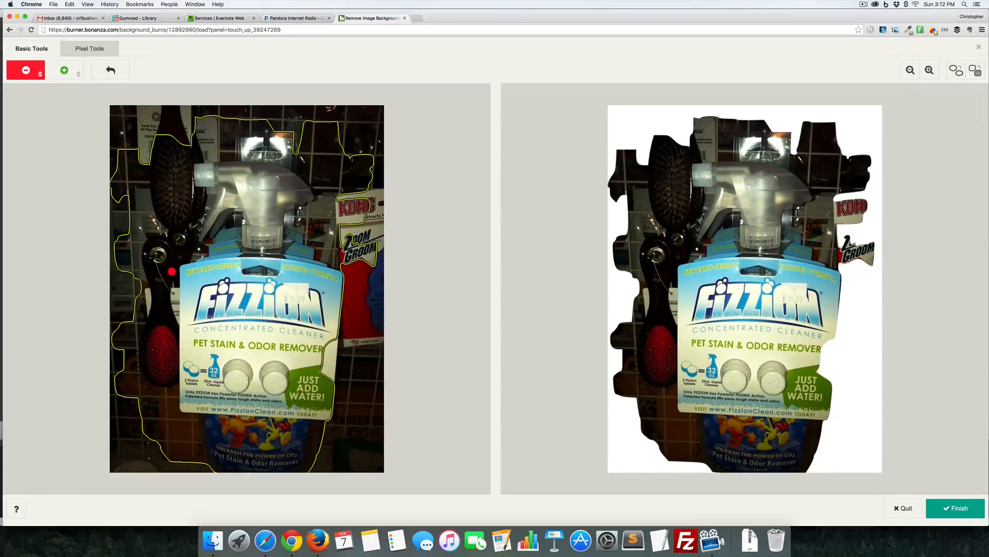
pyautogui.click(64, 70)
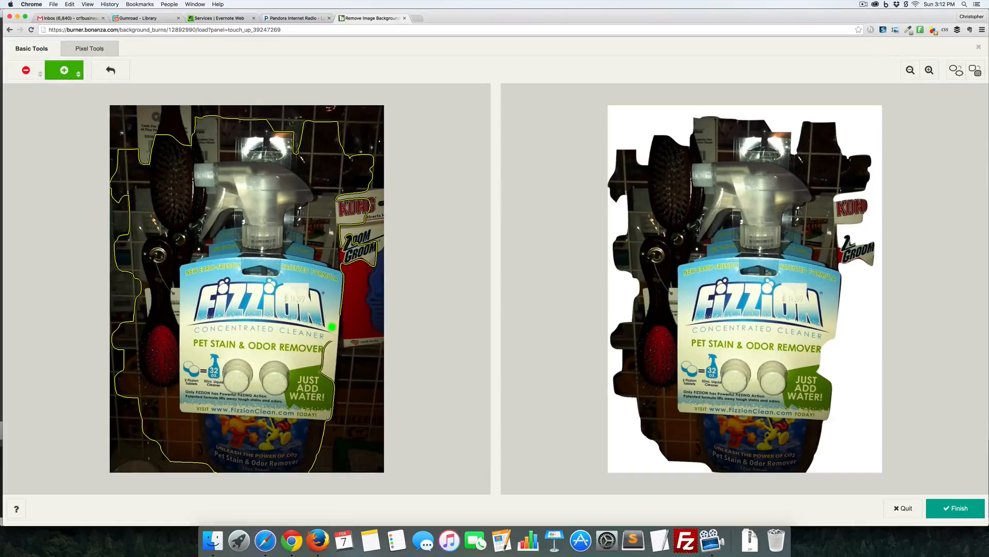
pyautogui.moveTo(333, 328); pyautogui.dragTo(330, 382)
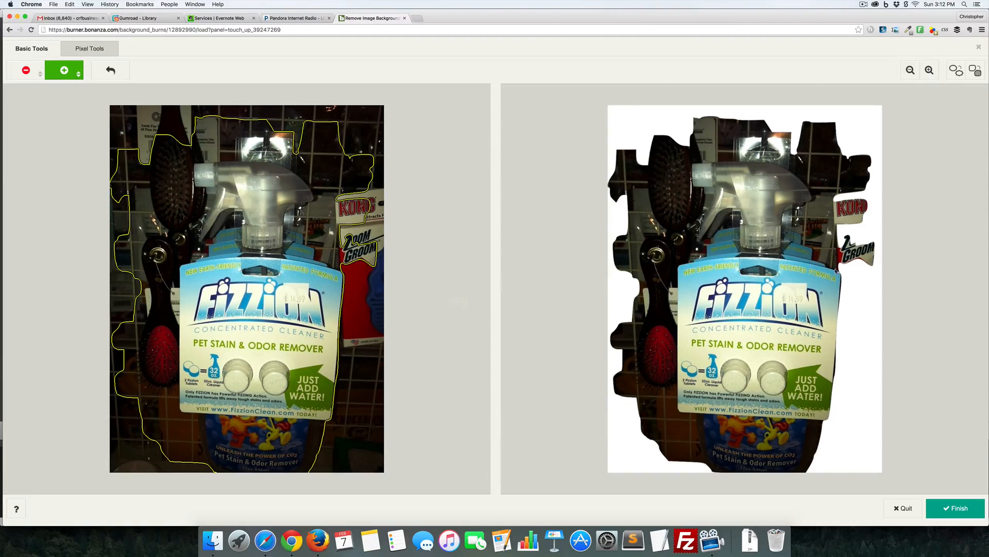
# Step: Mark the hairbrushes beside the bottle as background and the bottle's lower-left edge as foreground
pyautogui.click(26, 70)
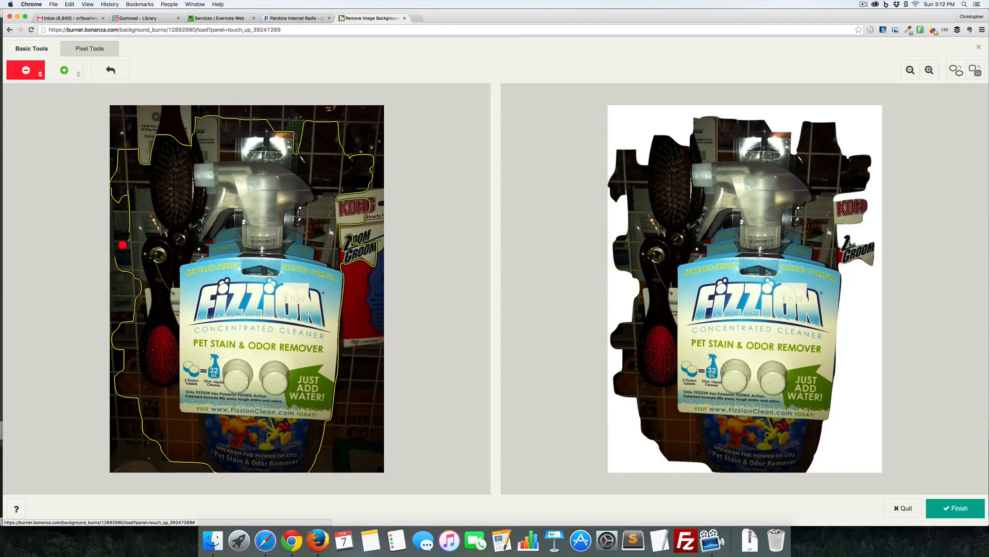
pyautogui.moveTo(175, 269)
pyautogui.mouseDown()
pyautogui.moveTo(173, 406)
pyautogui.moveTo(201, 419)
pyautogui.moveTo(200, 465)
pyautogui.mouseUp()
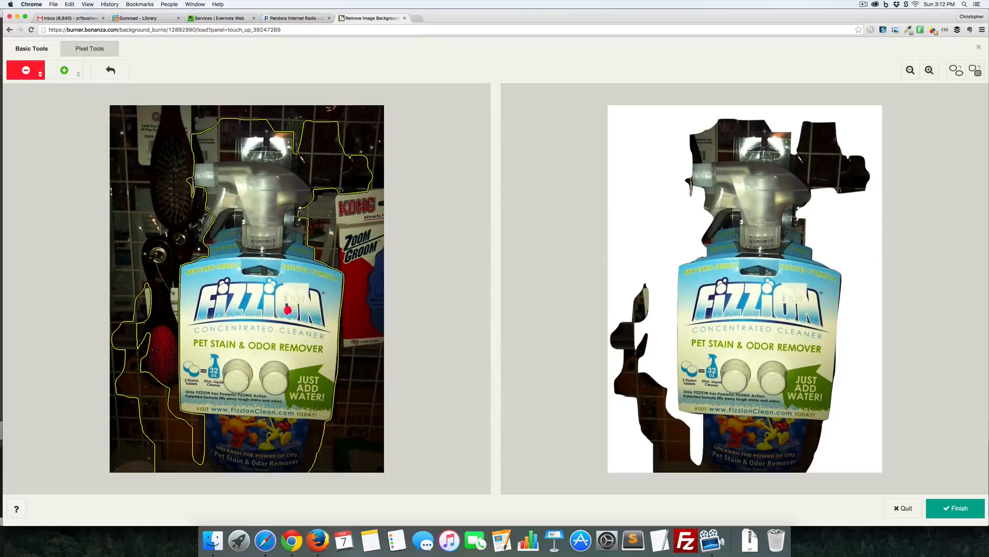
pyautogui.click(64, 70)
pyautogui.moveTo(202, 415)
pyautogui.mouseDown()
pyautogui.moveTo(205, 448)
pyautogui.moveTo(230, 466)
pyautogui.mouseUp()
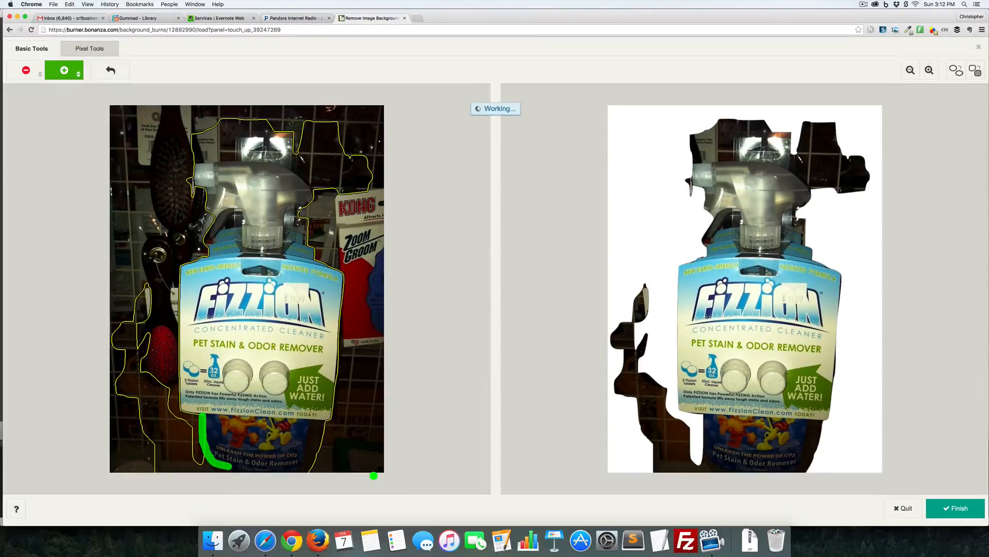
# Step: Mark the leftover areas at the bottle's lower-left side as background
pyautogui.click(16, 69)
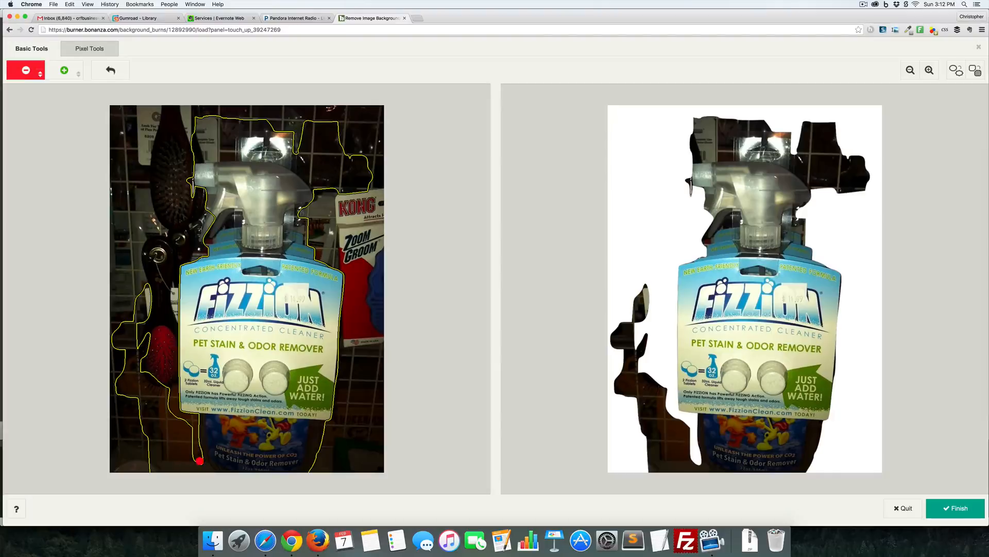
pyautogui.moveTo(200, 461); pyautogui.dragTo(211, 471)
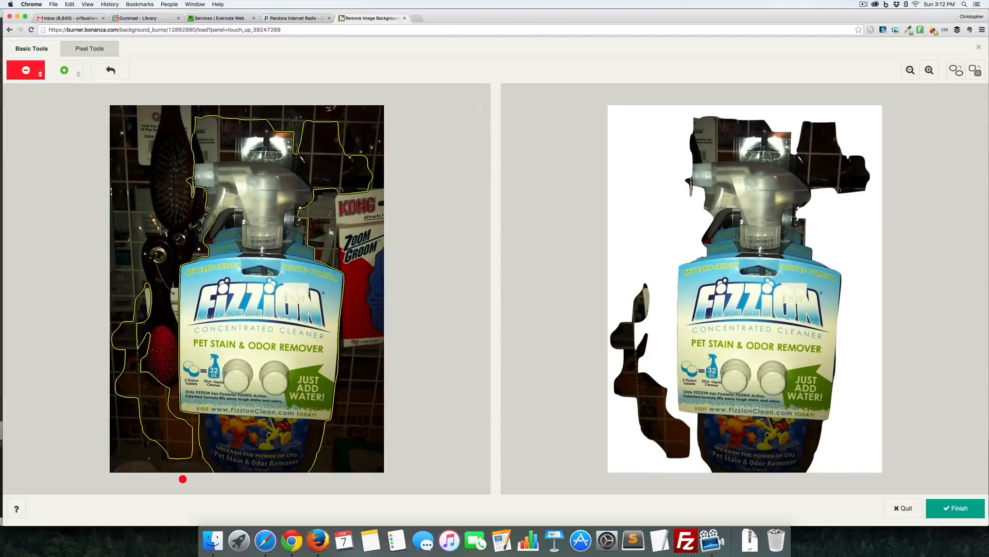
pyautogui.moveTo(168, 433)
pyautogui.mouseDown()
pyautogui.moveTo(133, 370)
pyautogui.moveTo(126, 301)
pyautogui.moveTo(137, 286)
pyautogui.moveTo(134, 368)
pyautogui.mouseUp()
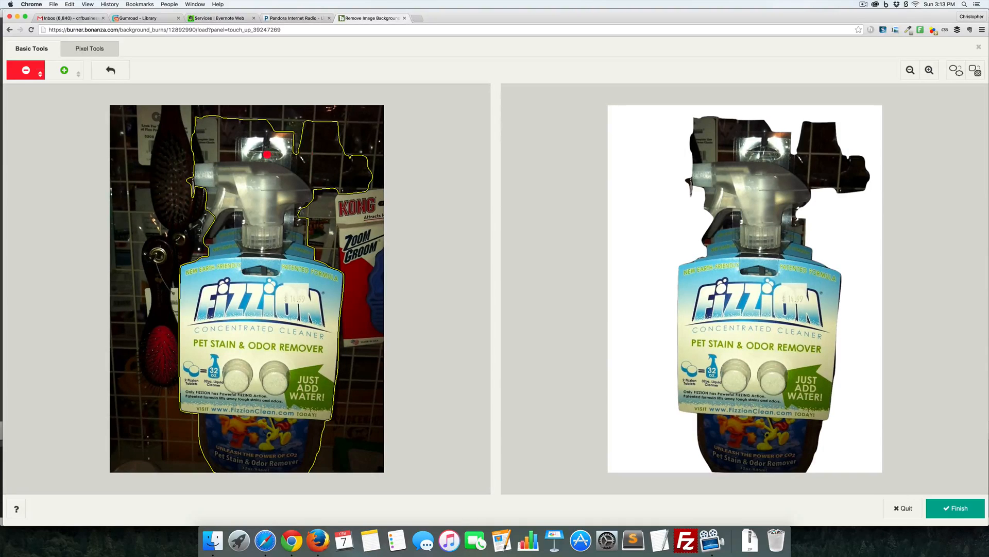
# Step: Mark the area around the spray head as background and the spray head itself as foreground
pyautogui.moveTo(196, 160)
pyautogui.mouseDown()
pyautogui.moveTo(277, 160)
pyautogui.moveTo(309, 177)
pyautogui.moveTo(319, 196)
pyautogui.mouseUp()
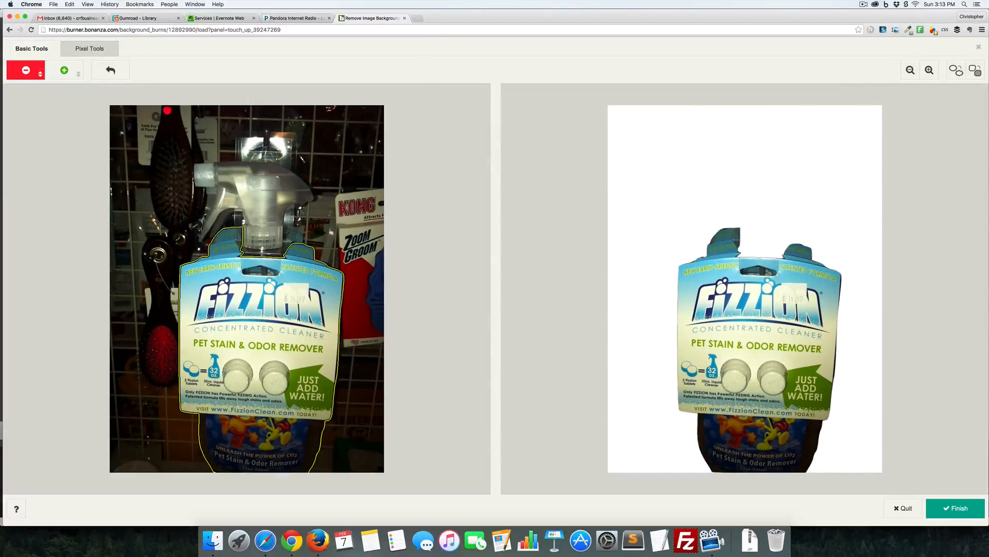
pyautogui.click(62, 69)
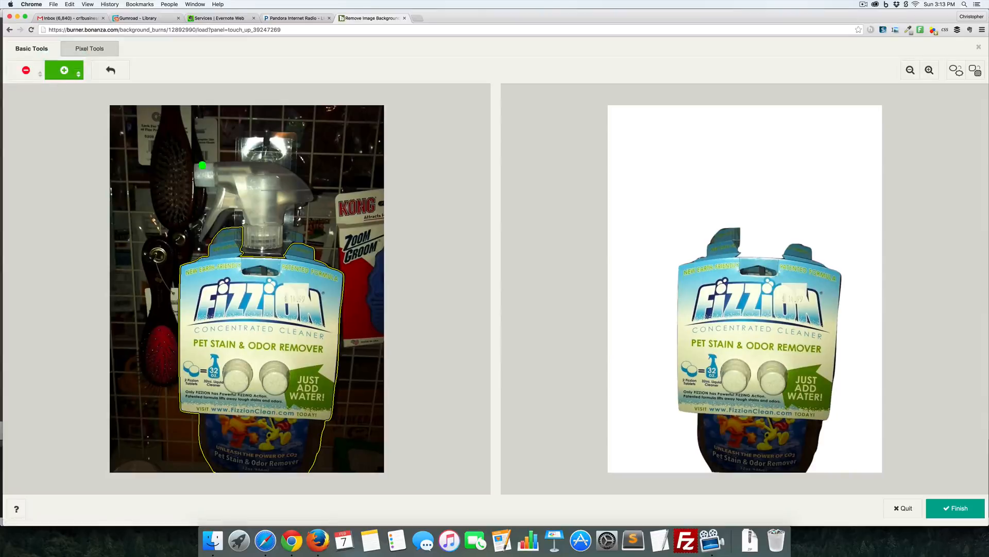
pyautogui.moveTo(196, 165); pyautogui.dragTo(210, 165)
pyautogui.moveTo(246, 166)
pyautogui.mouseDown()
pyautogui.moveTo(280, 166)
pyautogui.moveTo(302, 186)
pyautogui.moveTo(310, 198)
pyautogui.moveTo(288, 202)
pyautogui.moveTo(279, 226)
pyautogui.moveTo(302, 238)
pyautogui.moveTo(285, 248)
pyautogui.moveTo(245, 226)
pyautogui.moveTo(238, 235)
pyautogui.moveTo(229, 206)
pyautogui.moveTo(200, 240)
pyautogui.moveTo(221, 203)
pyautogui.moveTo(193, 168)
pyautogui.mouseUp()
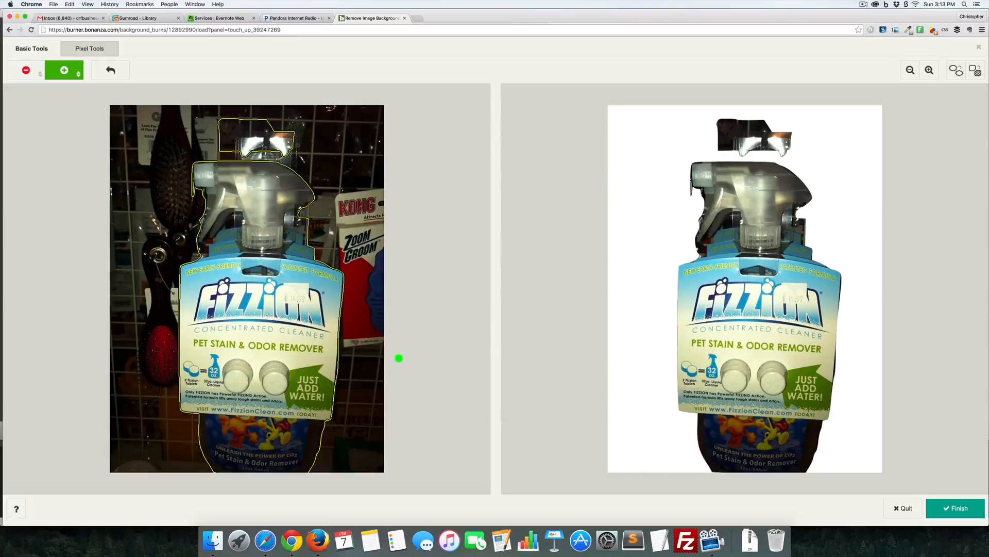
# Step: Mark the leftover packaging above the spray head and the sliver below the nozzle as background, and finish the touch-up
pyautogui.click(26, 70)
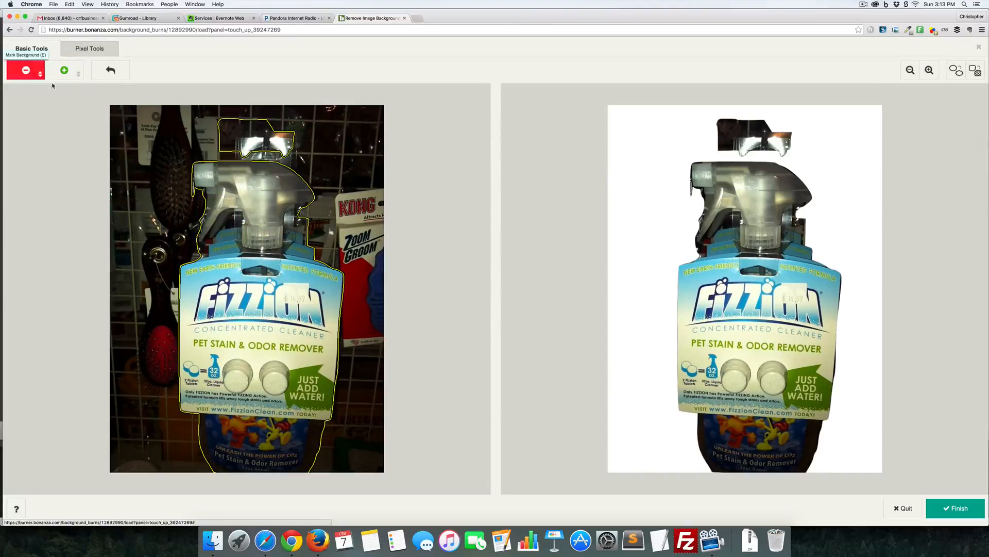
pyautogui.moveTo(232, 130); pyautogui.dragTo(274, 137)
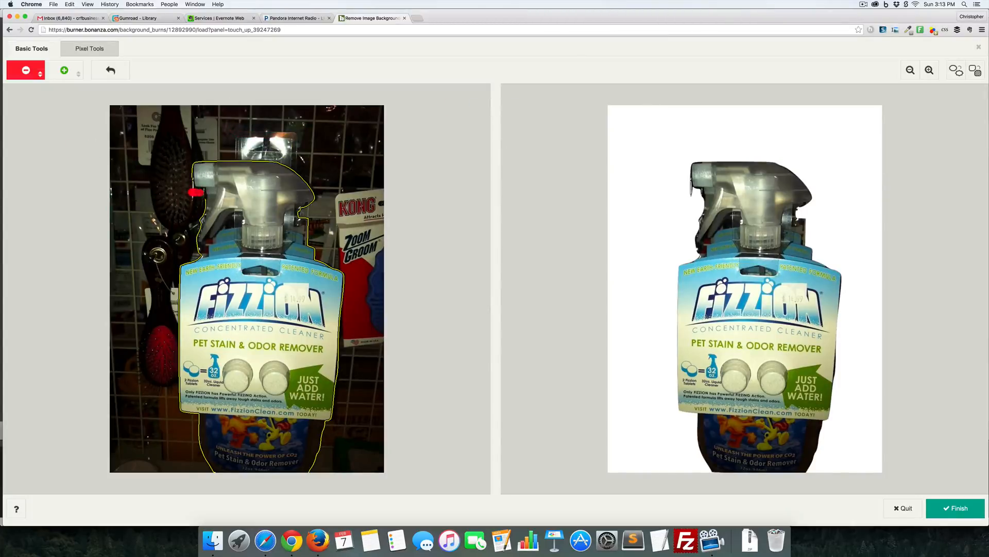
pyautogui.moveTo(195, 192); pyautogui.dragTo(152, 167)
pyautogui.click(954, 516)
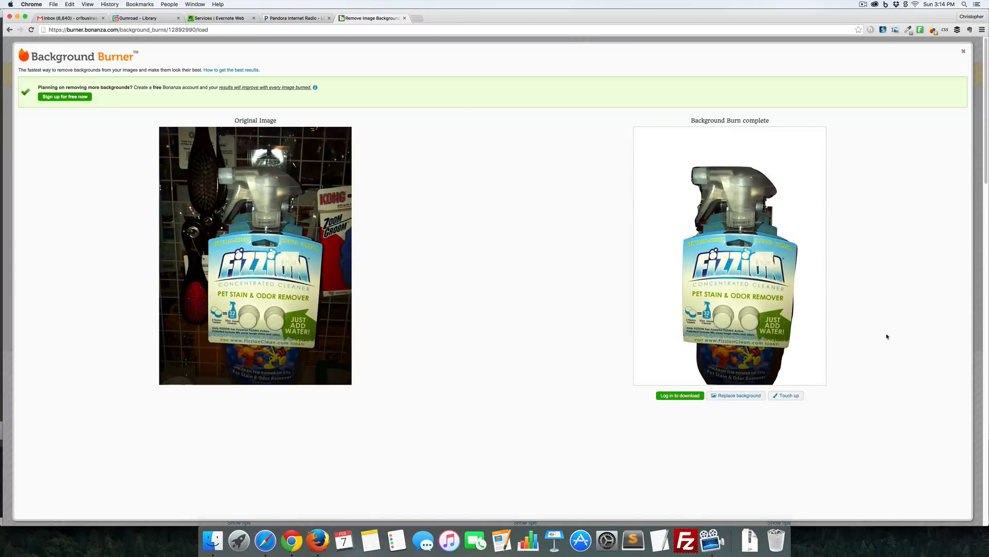
# Step: Replace the image's background with the Romantic cherry blossom scene and with the green field under a blue sky
pyautogui.click(737, 396)
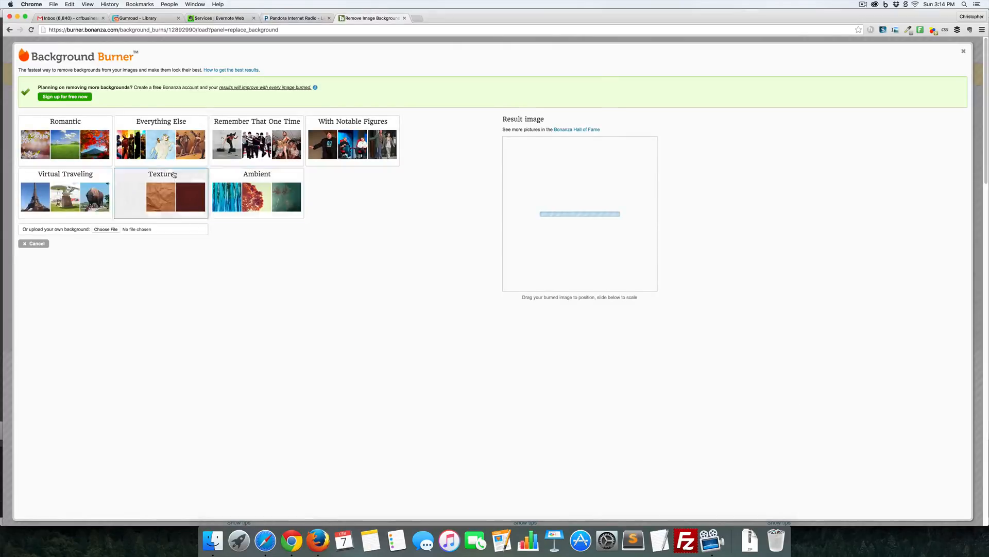
pyautogui.click(95, 151)
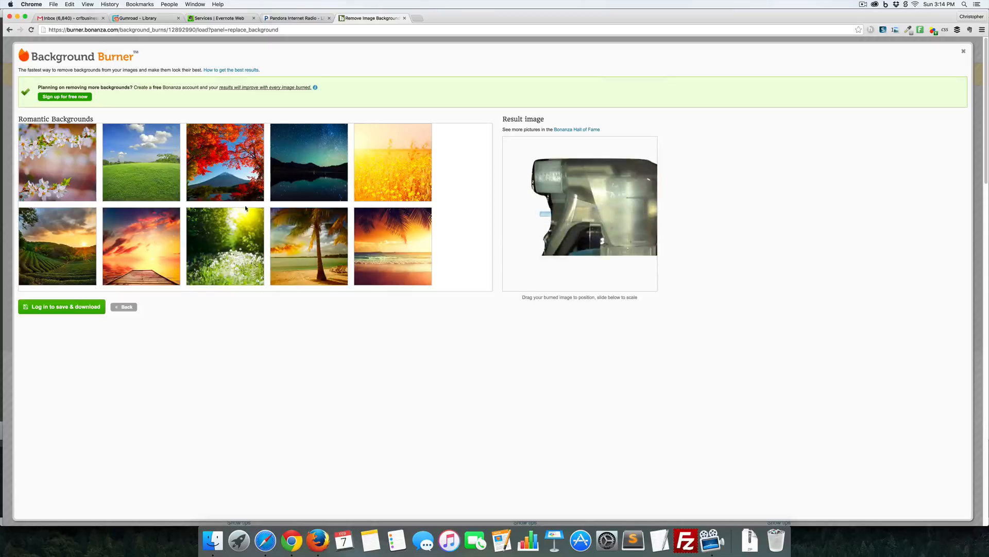
pyautogui.click(71, 174)
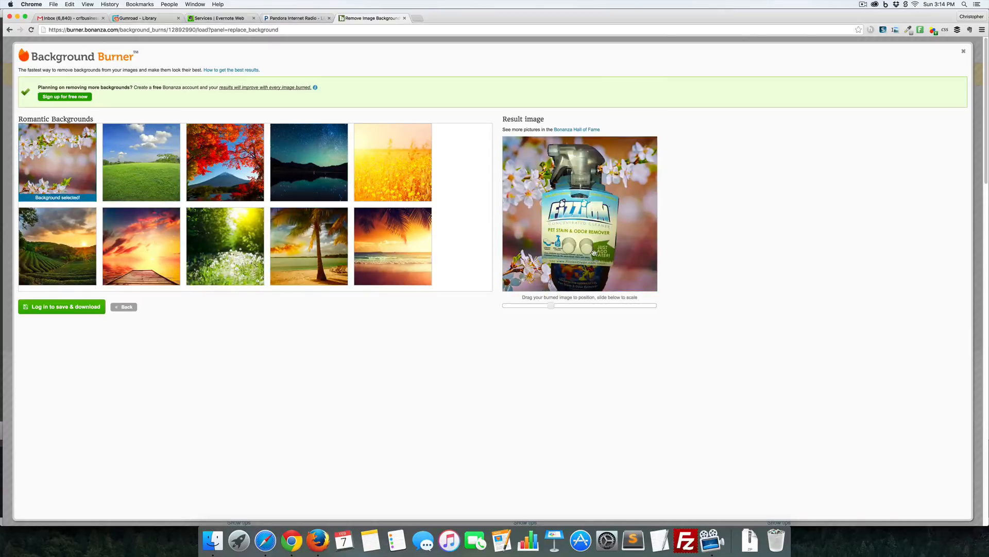
pyautogui.click(145, 176)
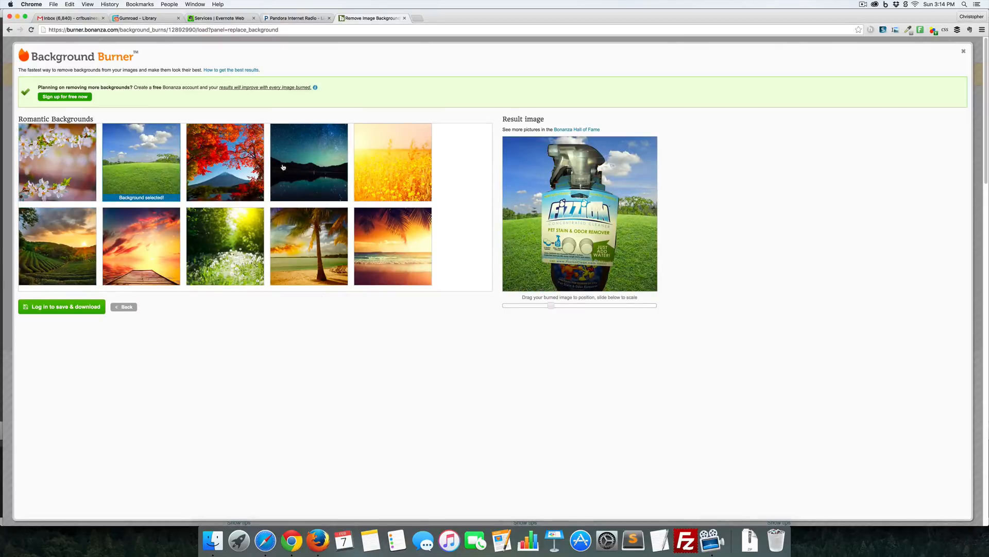
# Step: Choose the plain white background from the Texture category
pyautogui.click(127, 307)
pyautogui.click(144, 202)
pyautogui.click(57, 170)
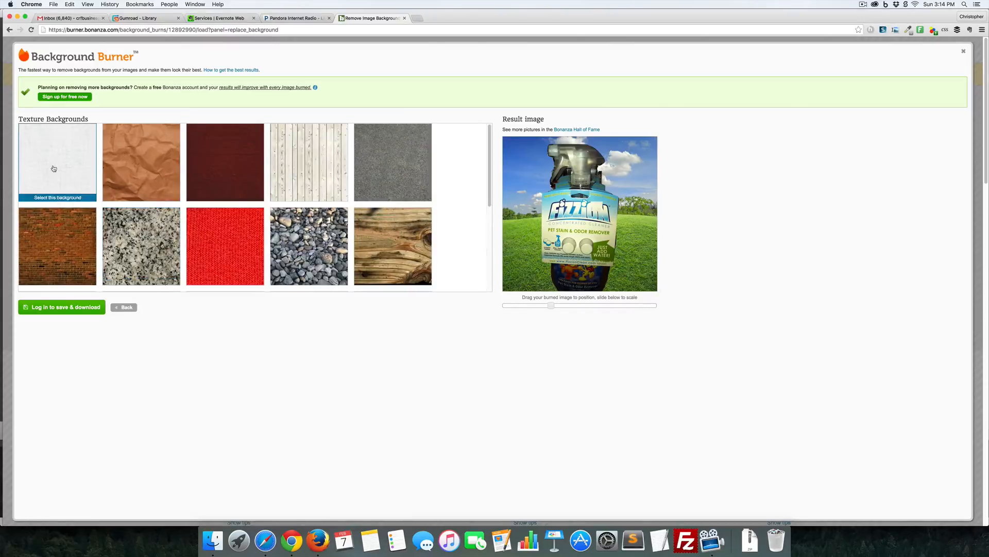